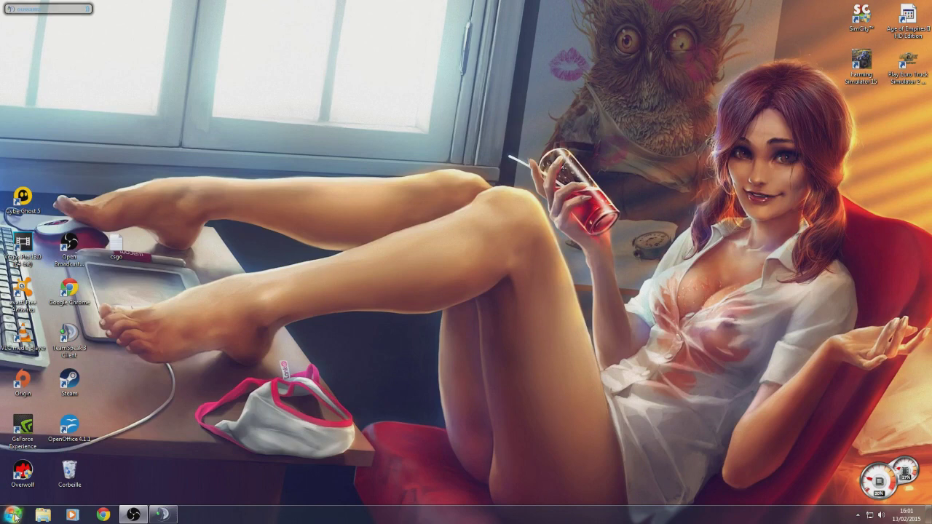
Open the Steam folder inside Program Files (x86) on local disk C.
left_click(16, 515)
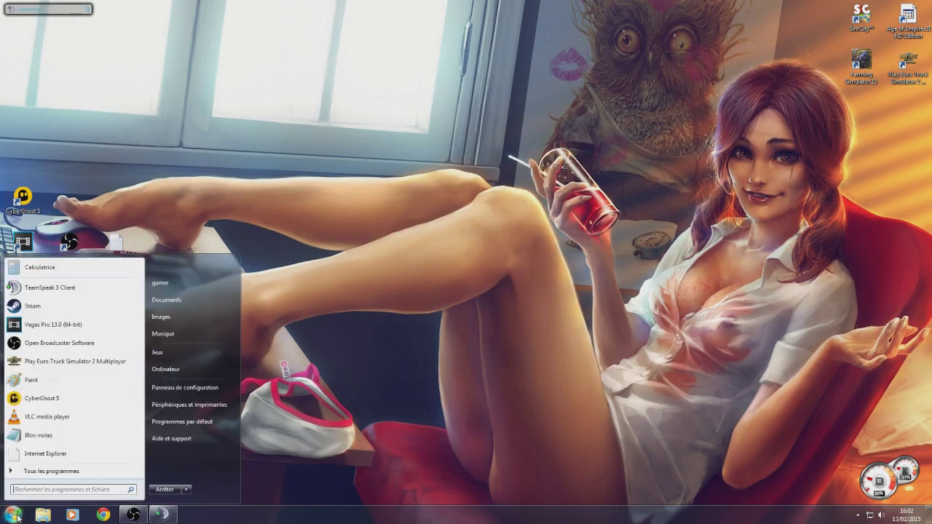
left_click(166, 369)
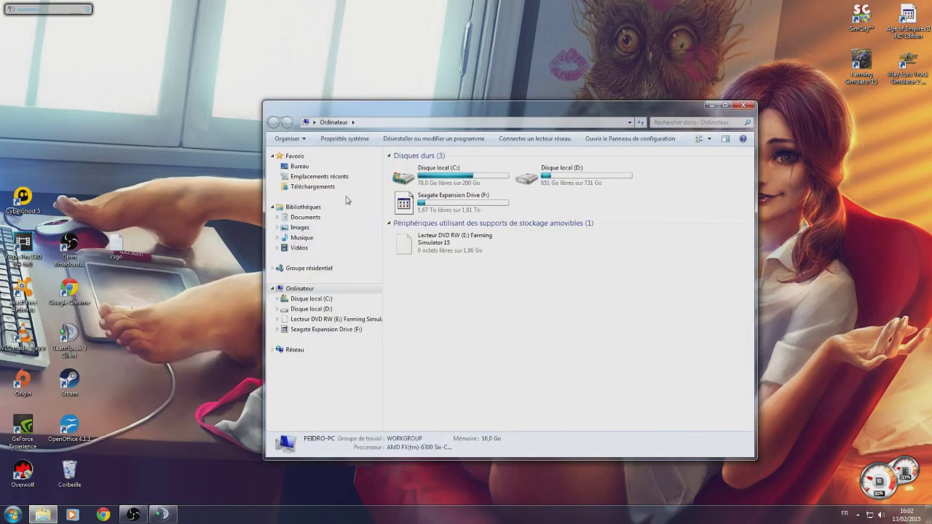
double_click(430, 178)
double_click(423, 198)
scroll(432, 320, "down", 4)
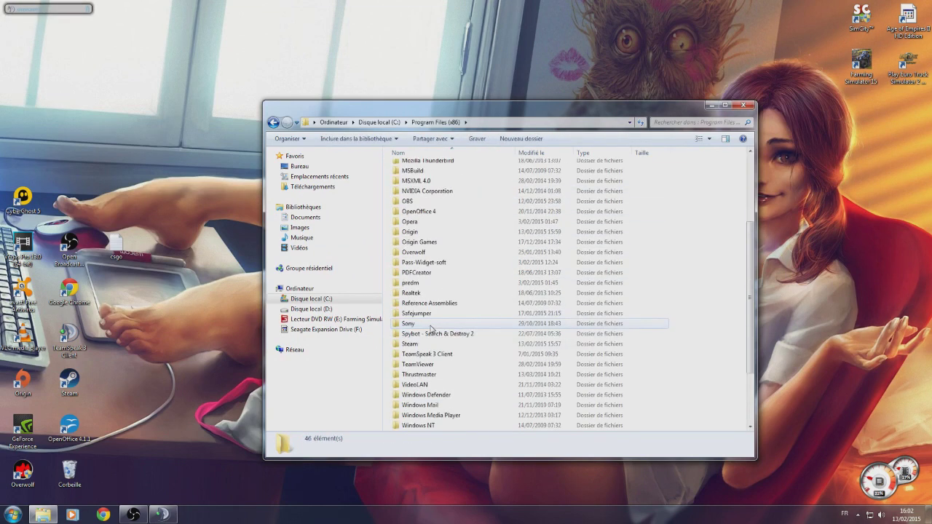
scroll(434, 329, "down", 3)
double_click(410, 262)
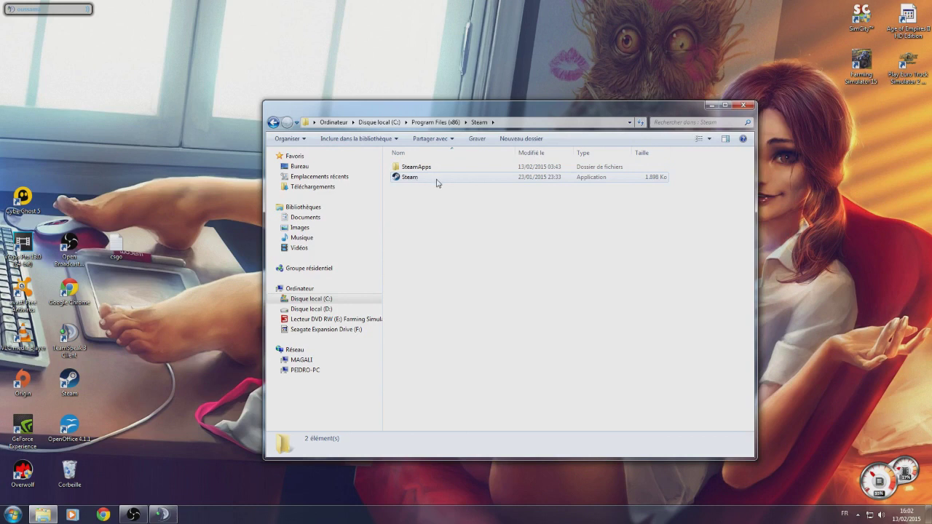
Launch the Steam application from its folder, let it update, and bring its window to the front.
double_click(408, 179)
double_click(412, 177)
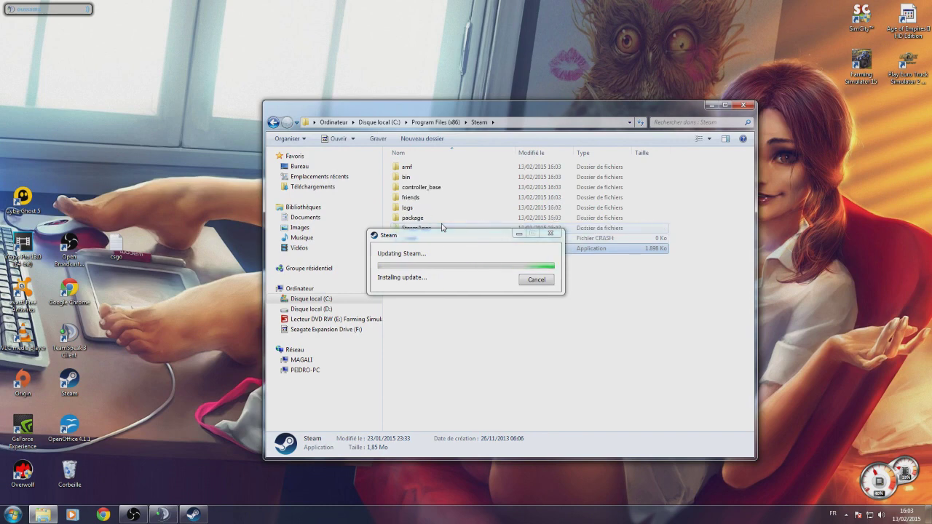
left_click_drag(444, 235, 210, 67)
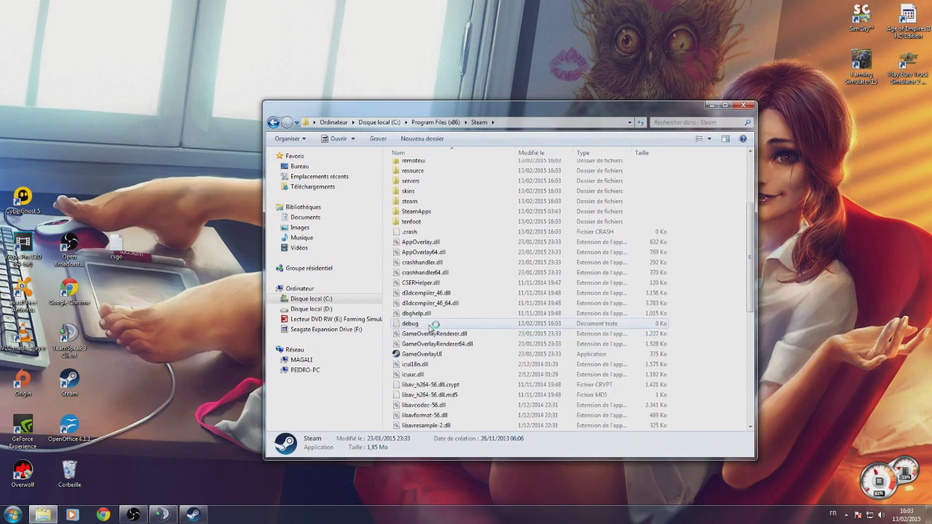
scroll(432, 326, "down", 4)
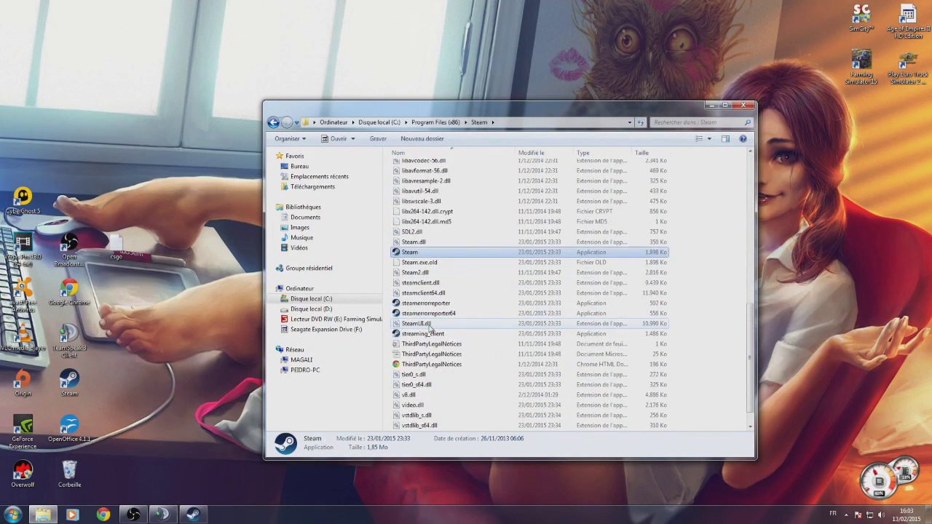
scroll(431, 328, "down", 1)
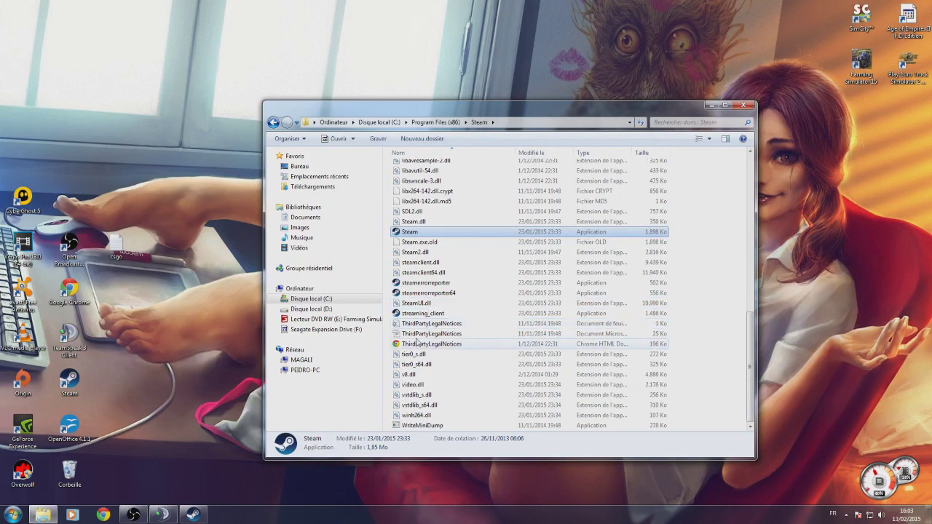
left_click(193, 514)
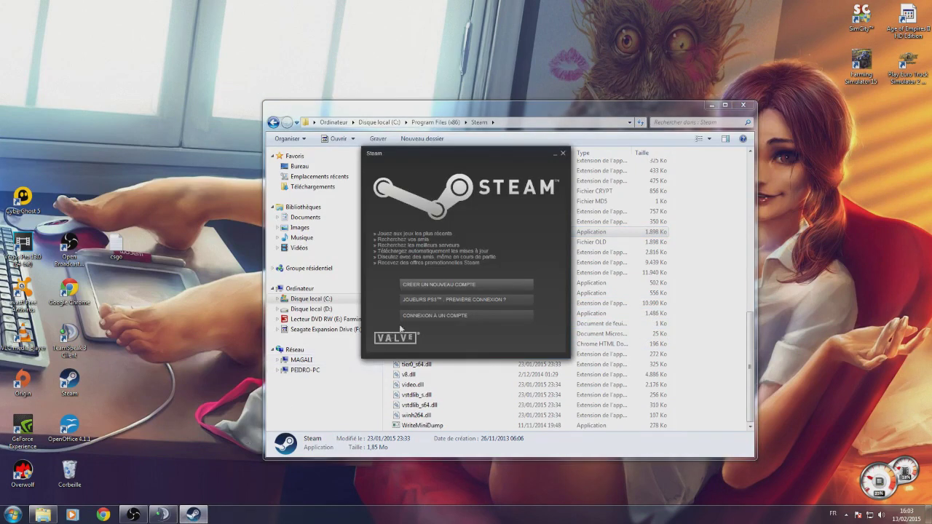
Log in to the existing Steam account with the account name and password.
left_click(403, 316)
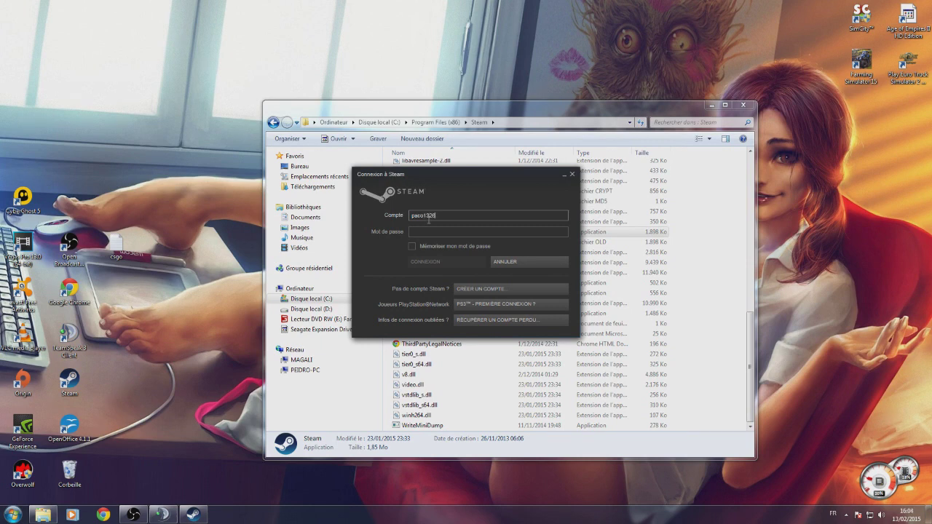
left_click(431, 230)
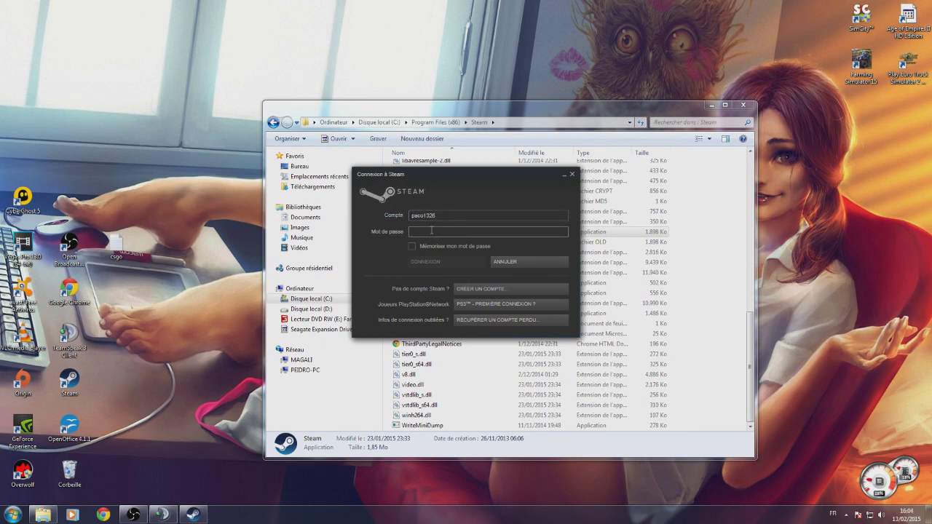
type("*")
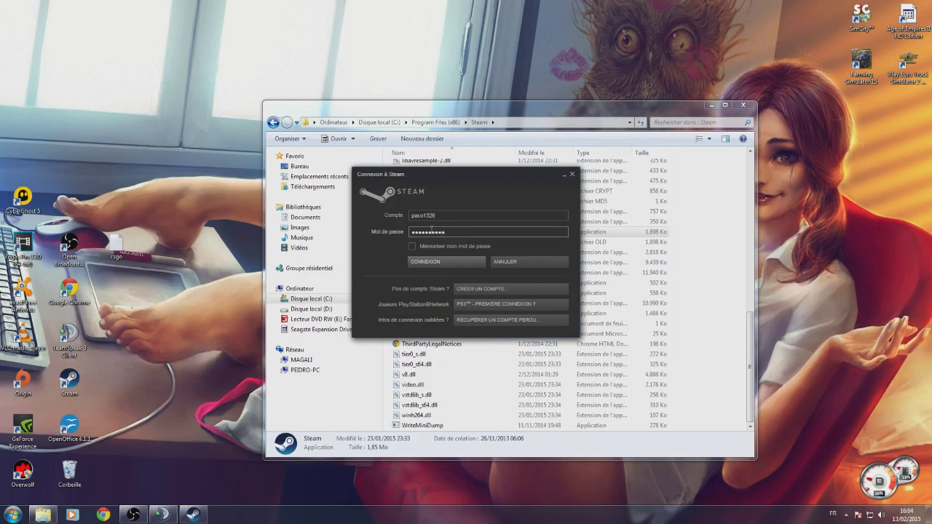
left_click(433, 260)
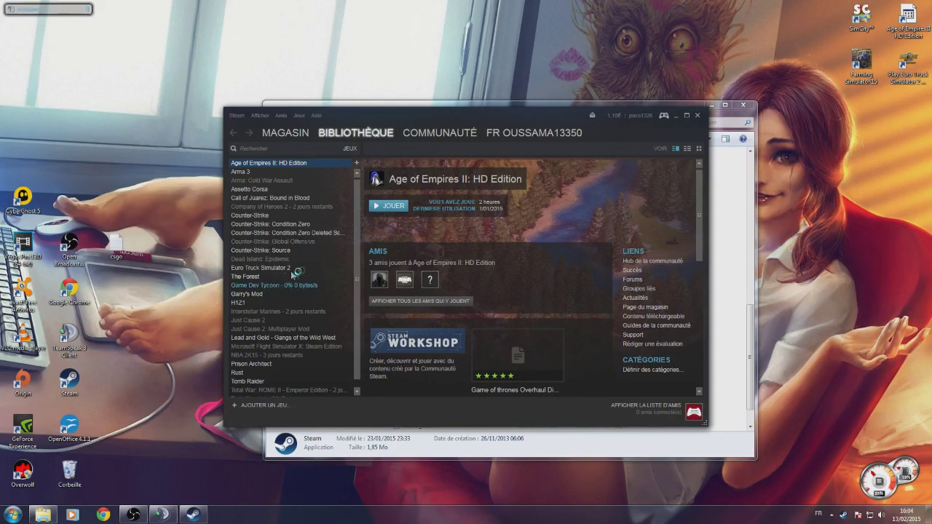
Install Counter-Strike: Global Offensive from the library into C:\Program Files (x86)\Steam, keeping both shortcut options.
left_click(311, 241)
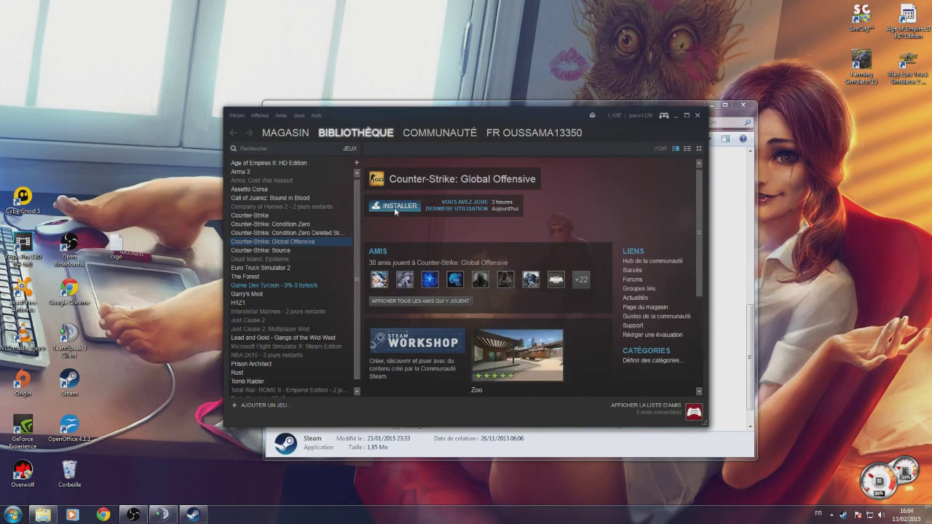
left_click(394, 207)
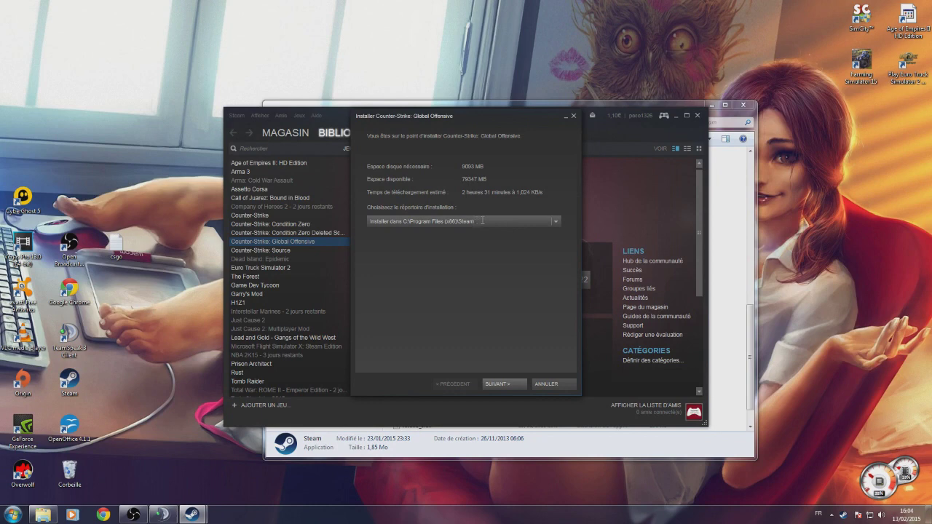
left_click(498, 383)
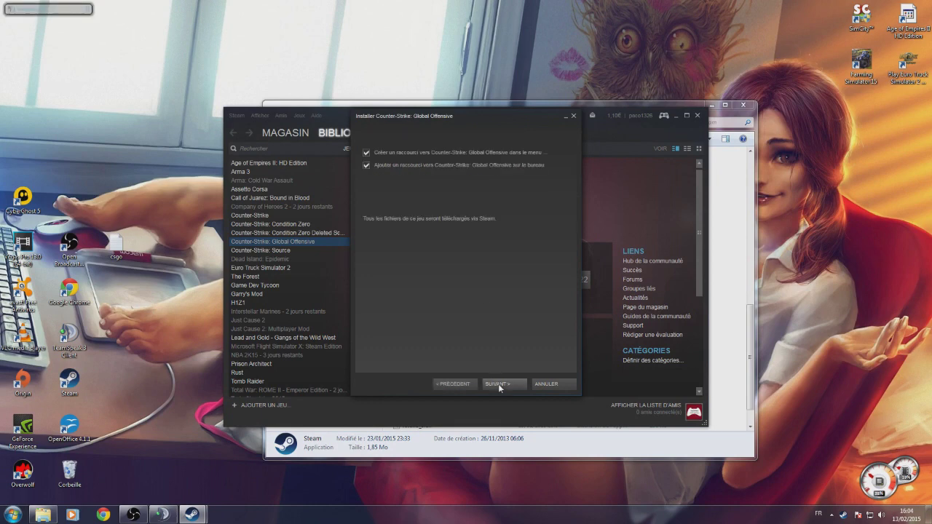
left_click(498, 383)
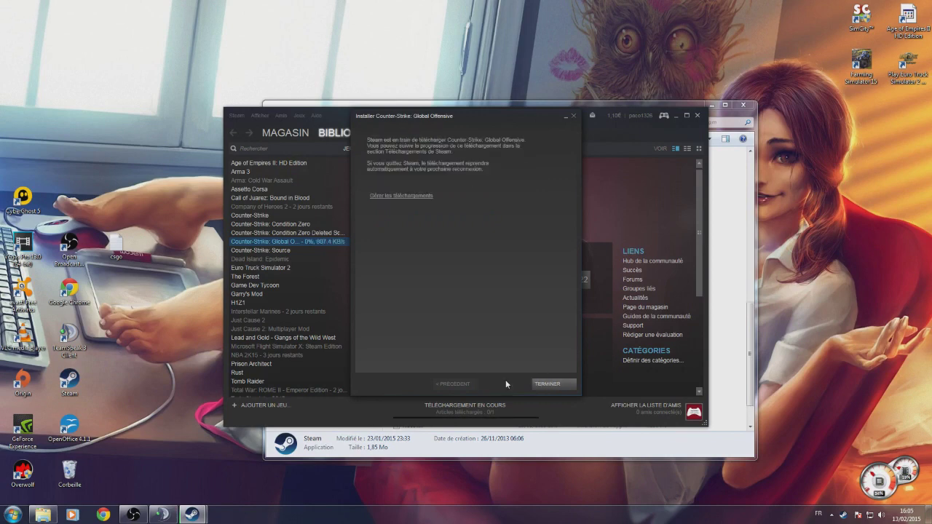
left_click(567, 388)
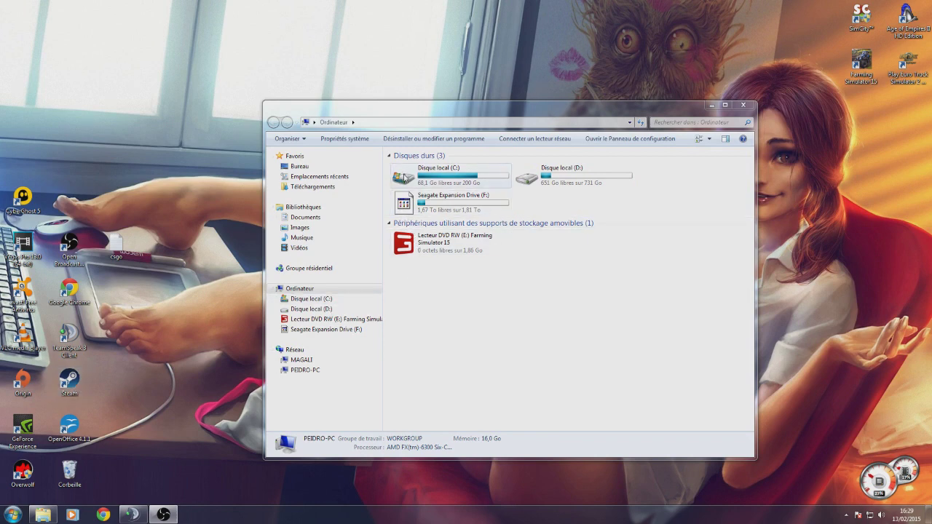
Return to the Steam folder in Program Files (x86) and dismiss the Avast rootkit alert, declining the boot-time scan.
double_click(404, 177)
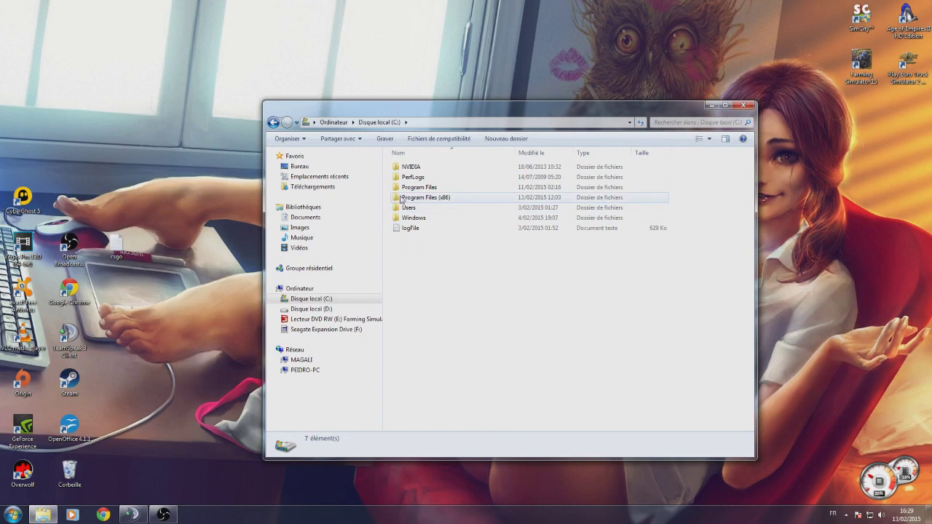
double_click(401, 198)
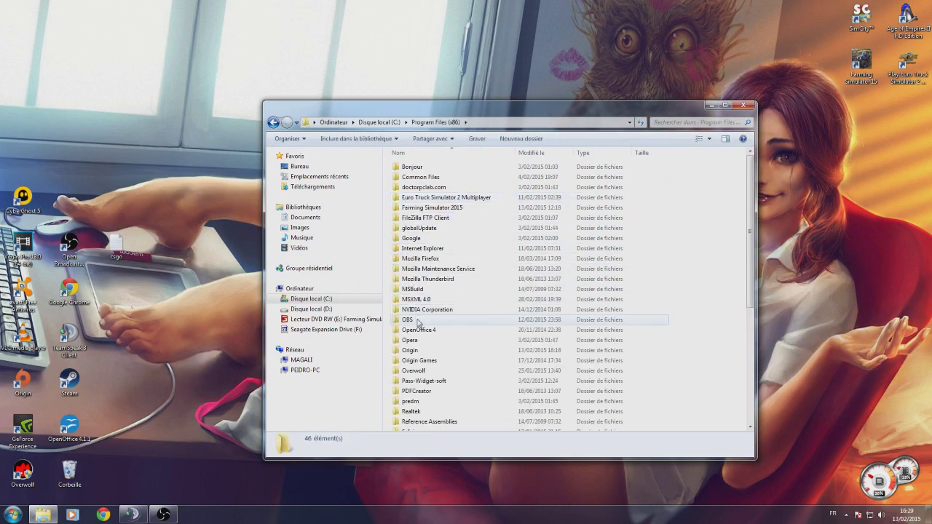
scroll(409, 325, "down", 3)
double_click(415, 374)
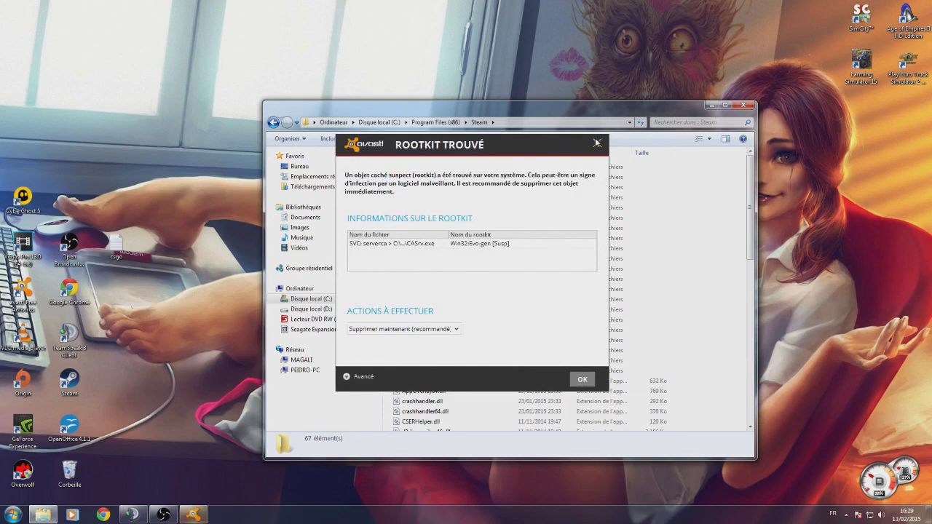
left_click(598, 143)
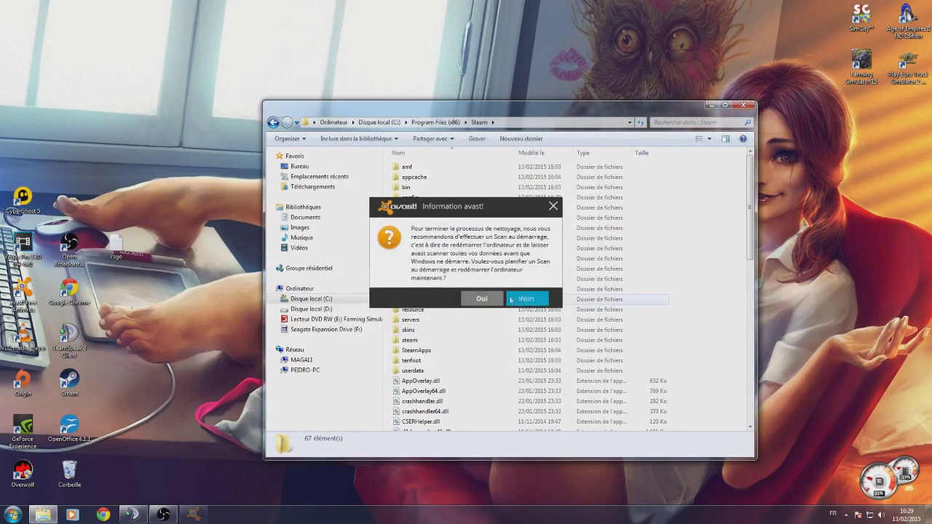
left_click(526, 297)
Open the Counter-Strike Global Offensive folder inside SteamApps\common.
double_click(416, 350)
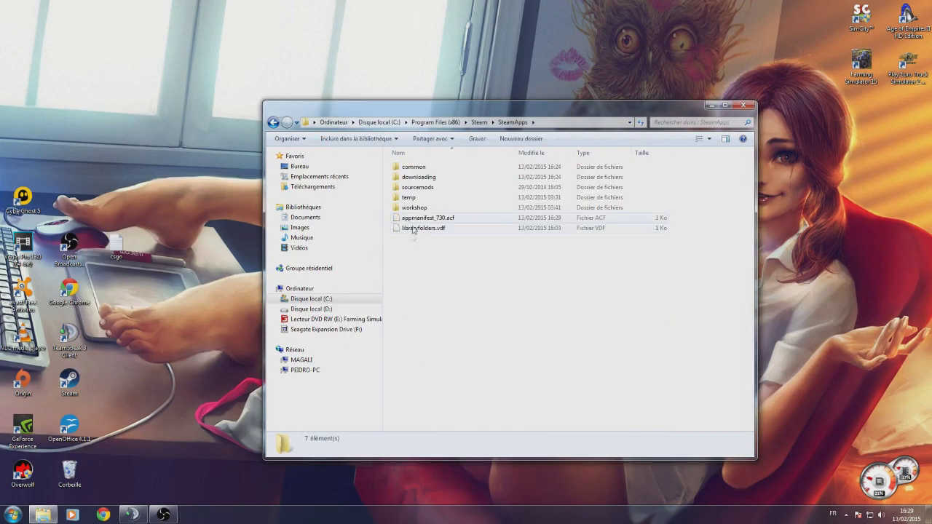
key("Down")
key("Return")
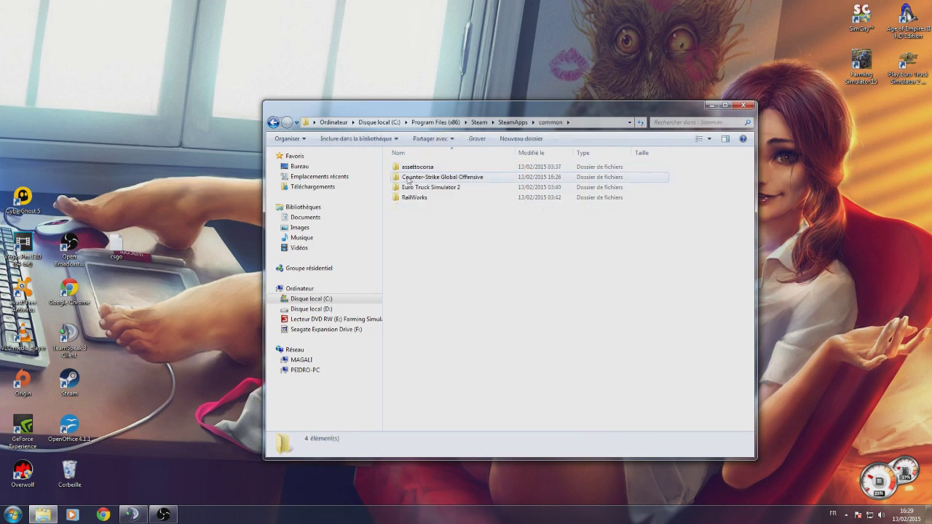
double_click(409, 179)
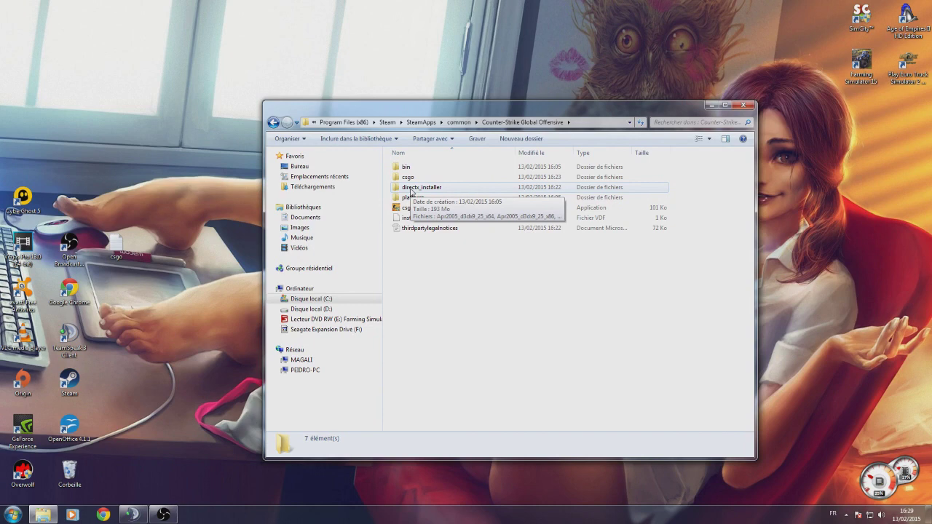
Run the dxsetup application from the game's directx_installer folder.
double_click(415, 187)
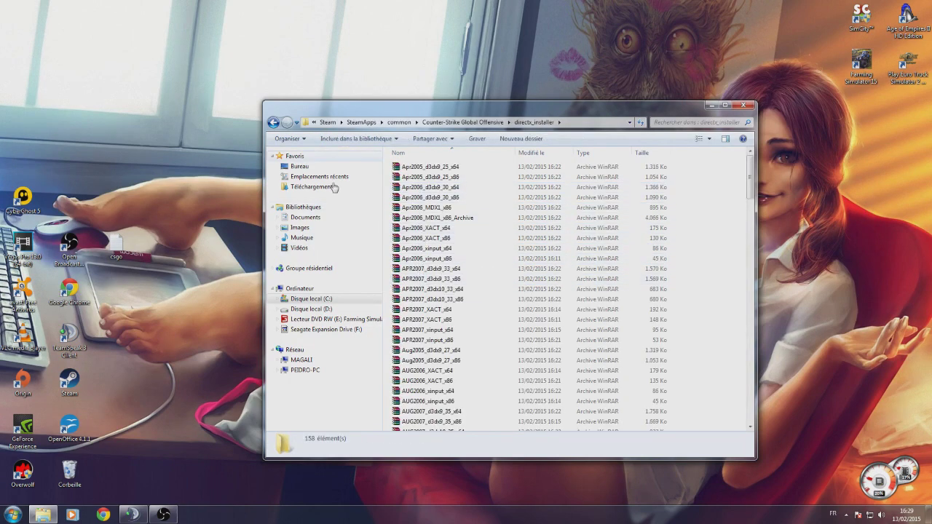
left_click(273, 123)
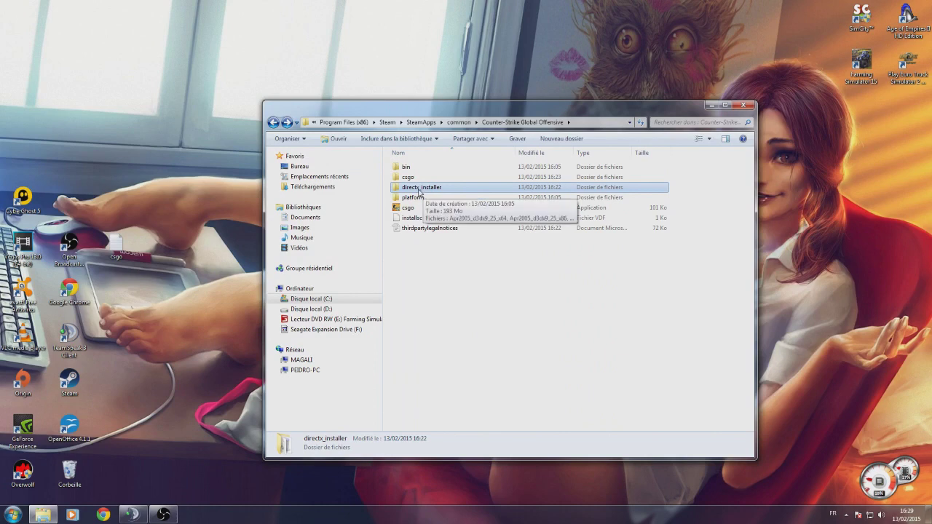
left_click(433, 191, "ctrl")
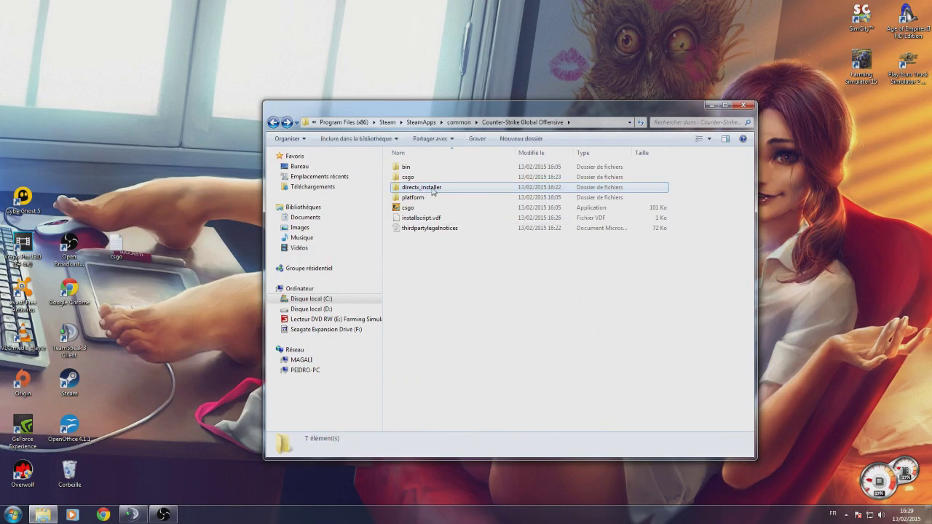
double_click(434, 192)
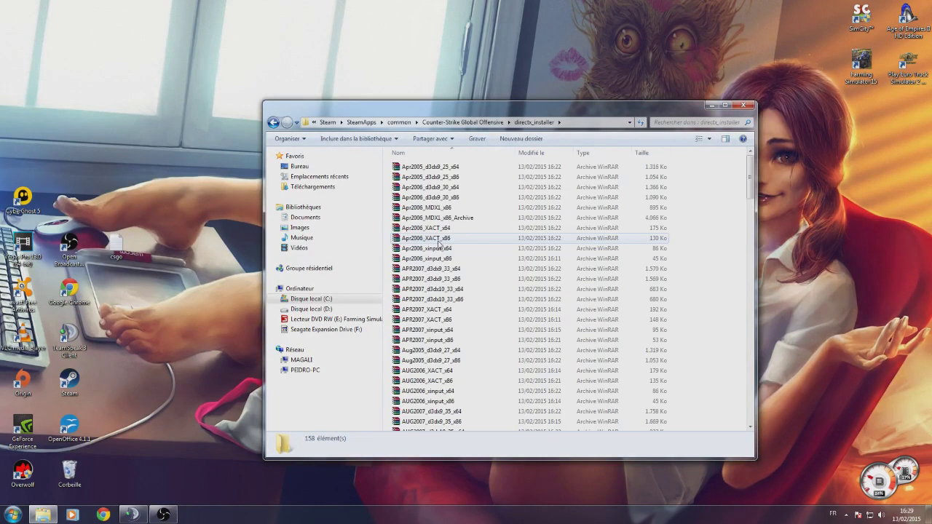
key("ctrl+shift+5")
key("ctrl+shift+6")
scroll(440, 251, "down", 17)
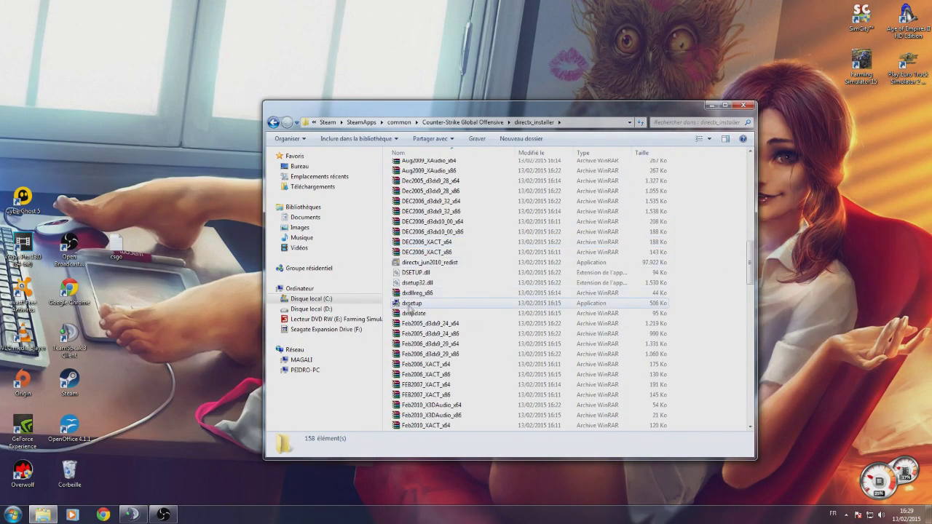
left_click(413, 305)
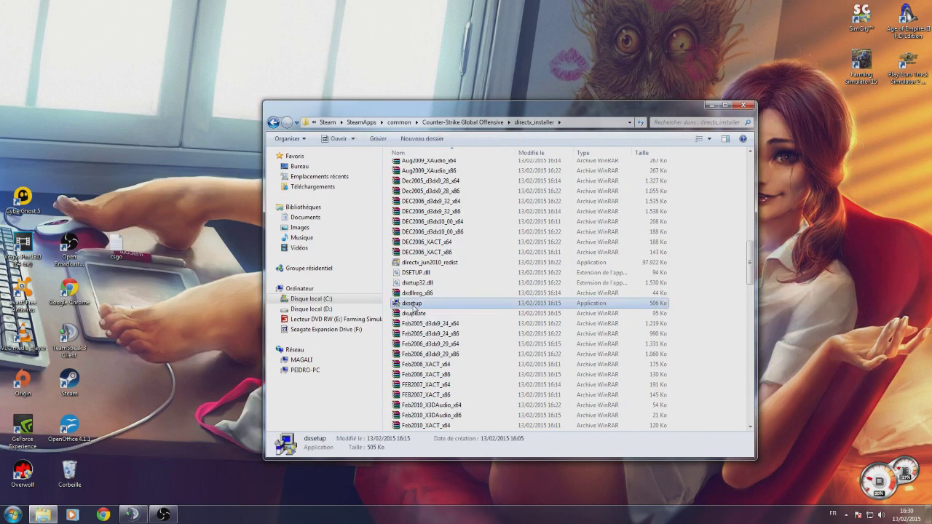
double_click(413, 304)
Accept the DirectX licence terms and start installing the components.
left_click(153, 153)
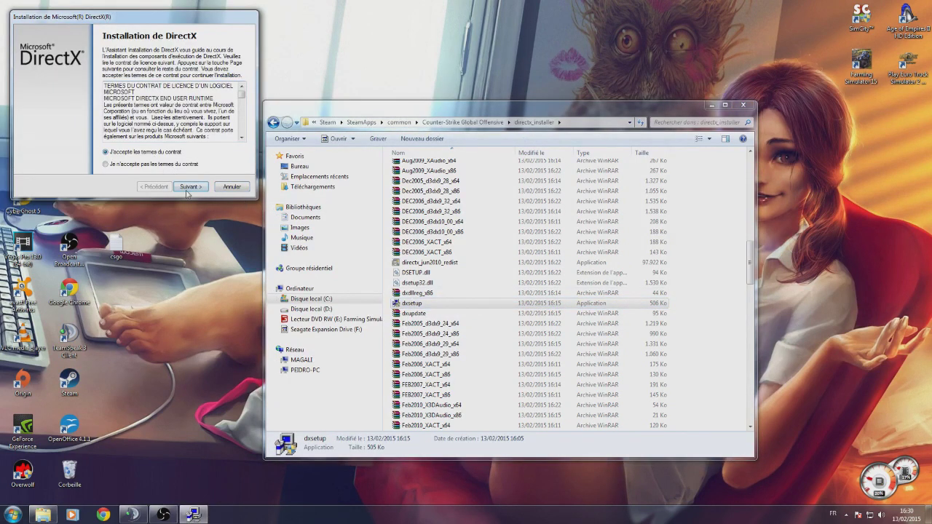
left_click(191, 187)
left_click(190, 186)
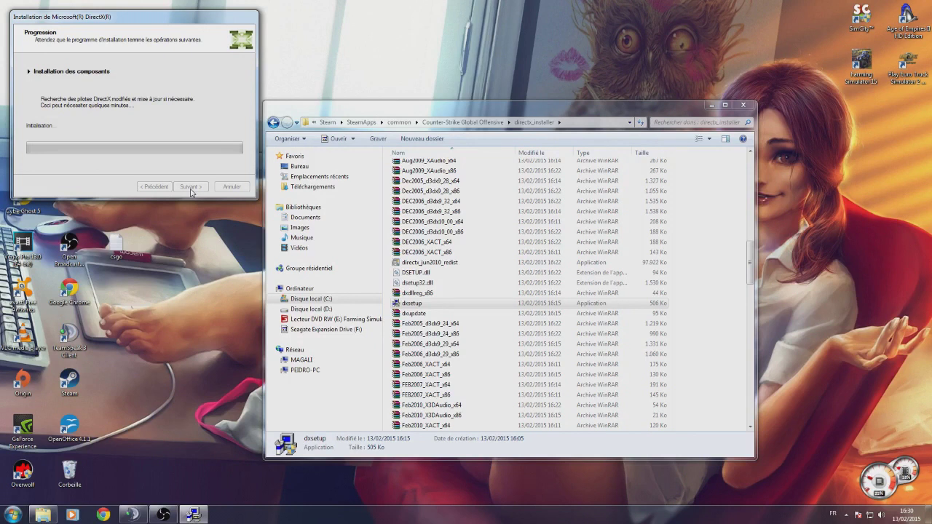
Move the directx_installer folder window lower and place the DirectX installation window over it.
left_click_drag(340, 107, 285, 161)
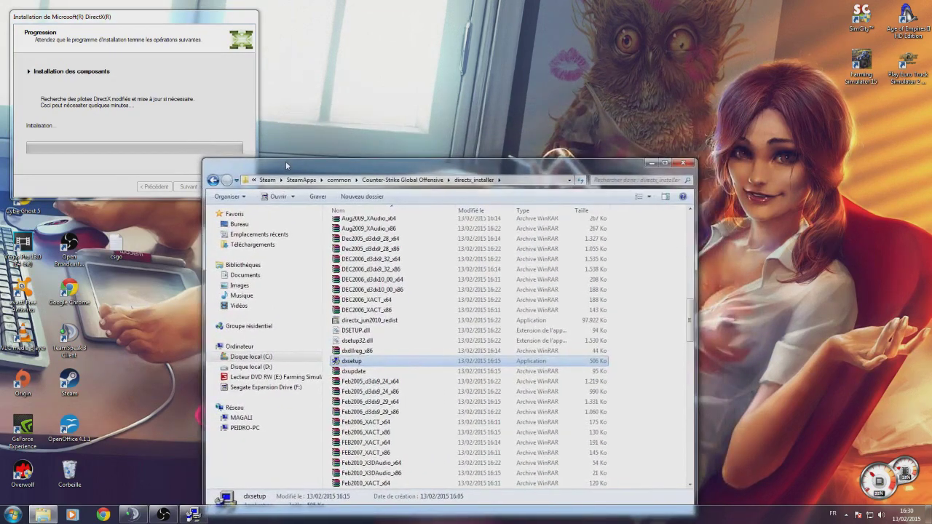
left_click(163, 18)
left_click_drag(163, 18, 367, 175)
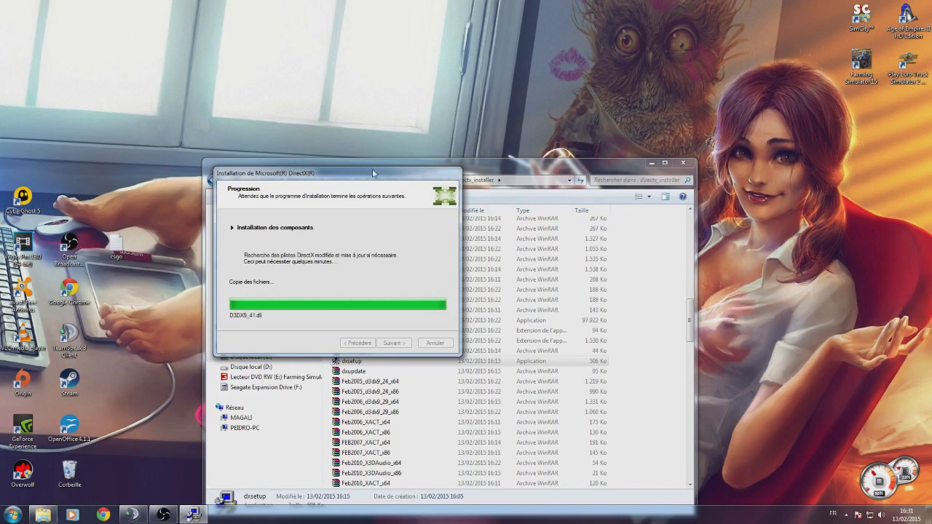
Move the DirectX installation window higher, finish the installer once complete, and close the directx_installer folder.
left_click_drag(372, 172, 376, 88)
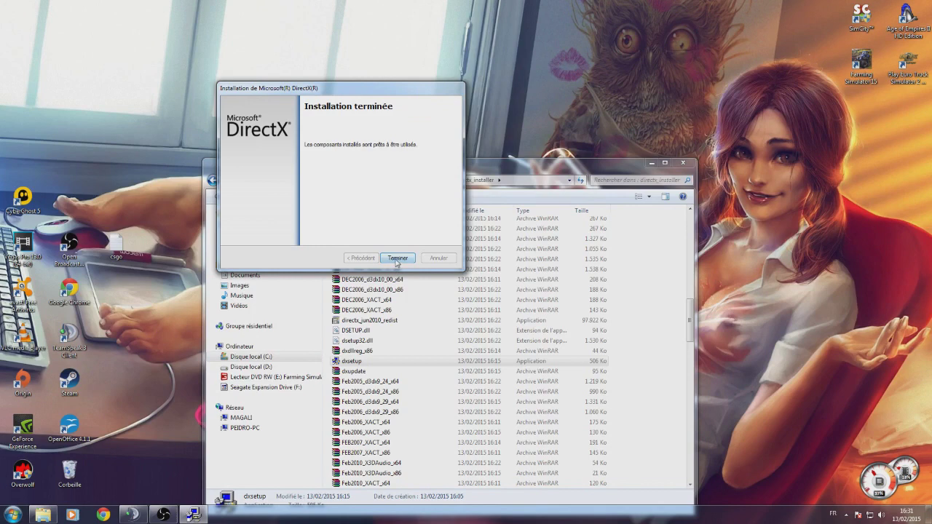
left_click(397, 259)
left_click(683, 162)
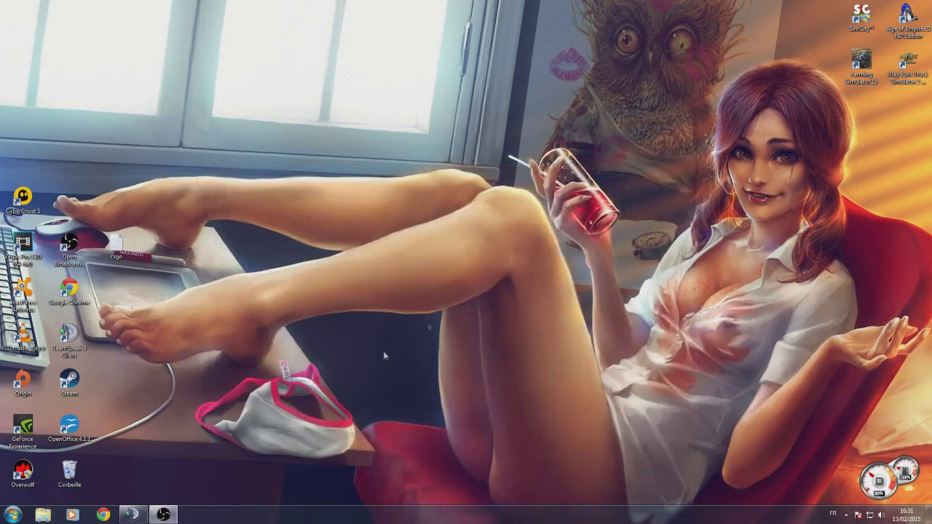
Launch Steam, log in by entering the account password, and dismiss the news window.
left_click(71, 380)
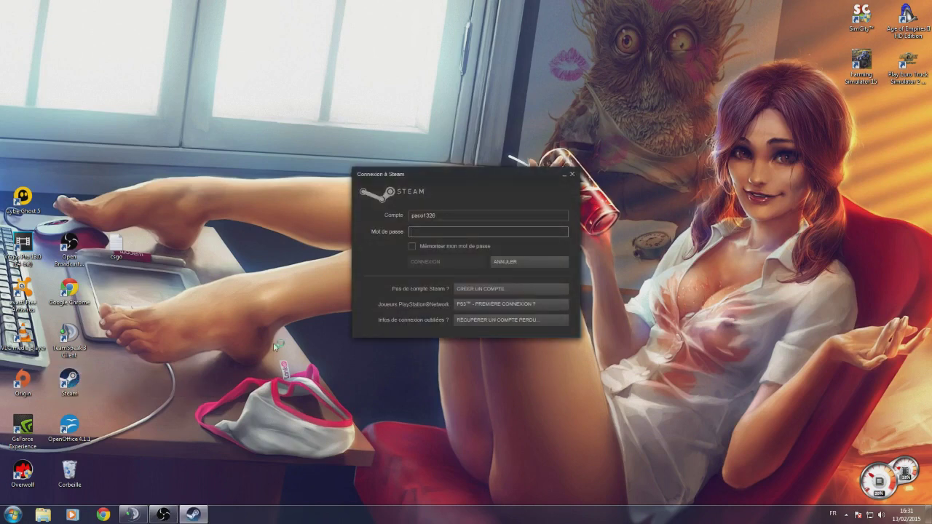
type("a")
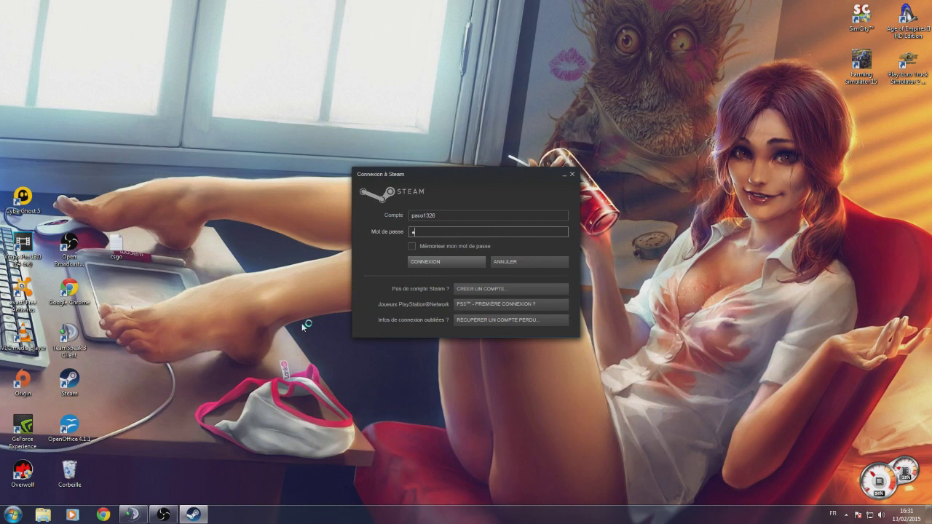
type("*****")
key("Return")
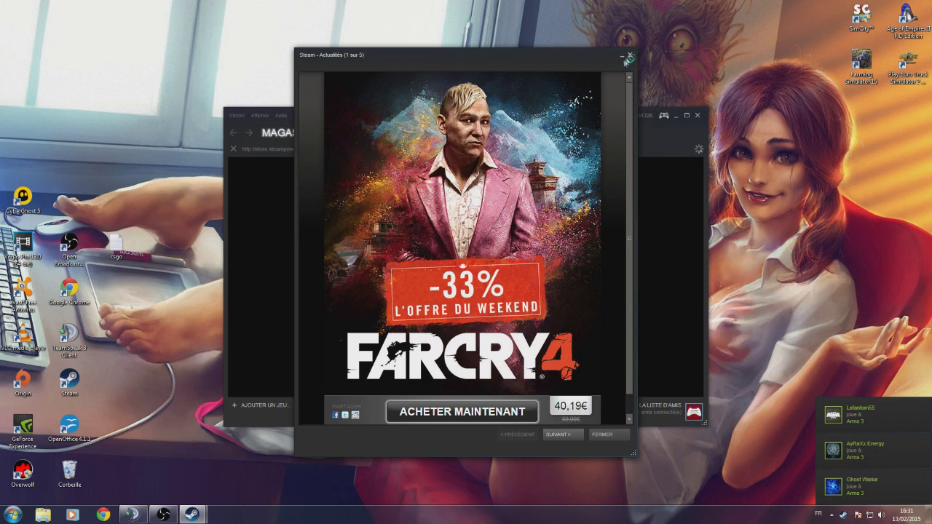
left_click(630, 55)
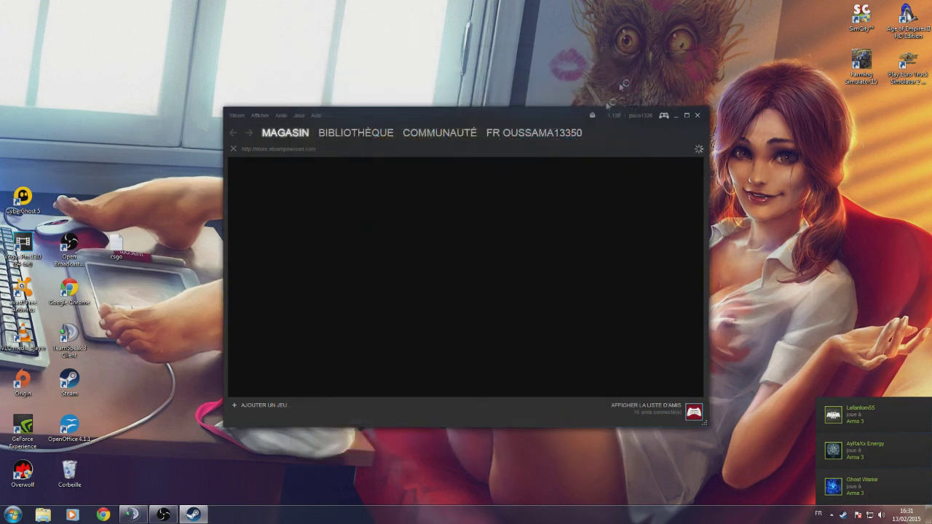
Open the local files properties of Counter-Strike: Global Offensive from the Steam library.
left_click(333, 133)
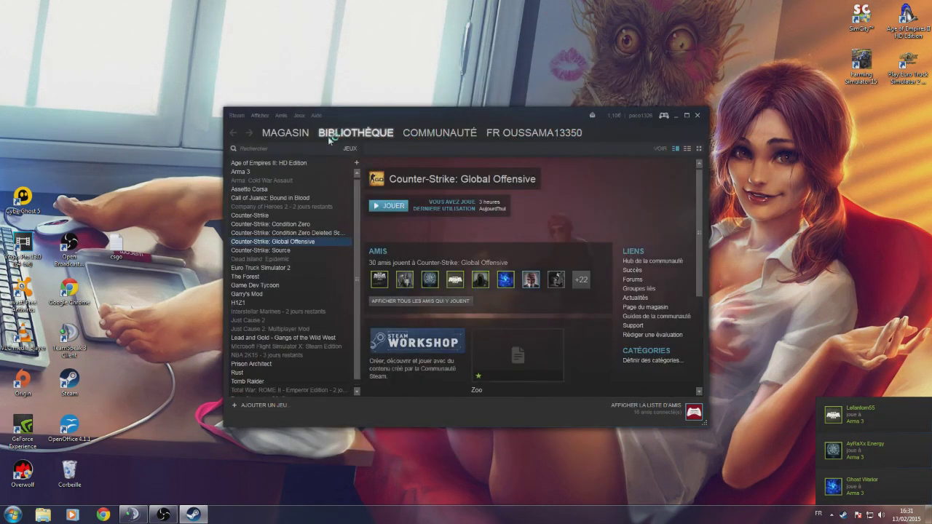
right_click(315, 241)
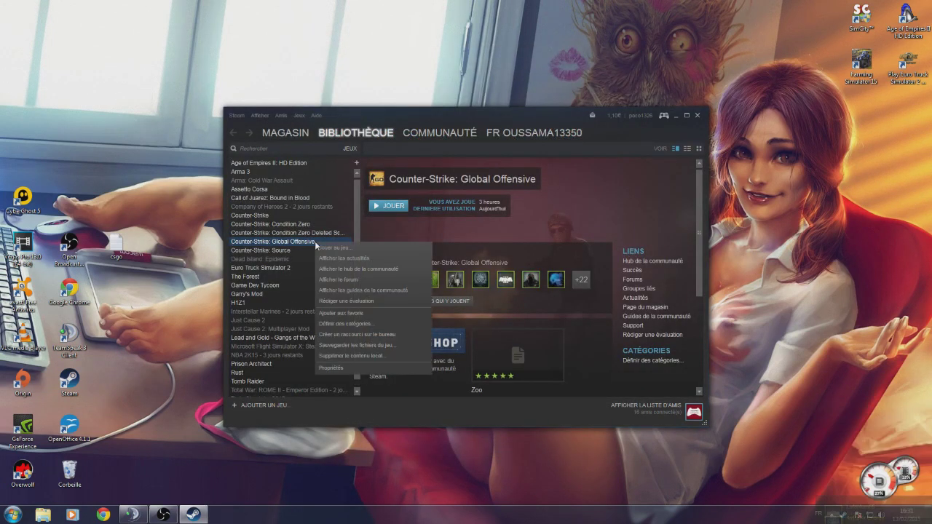
left_click(330, 368)
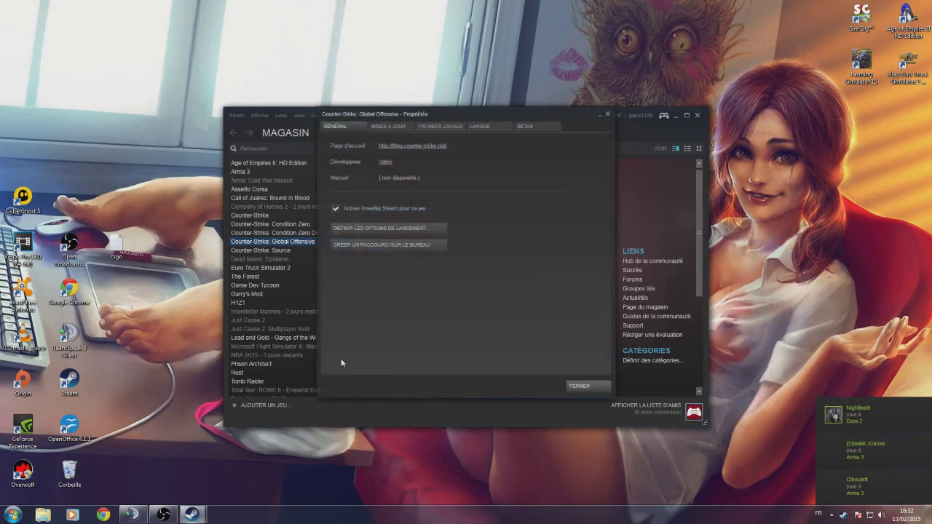
left_click(431, 125)
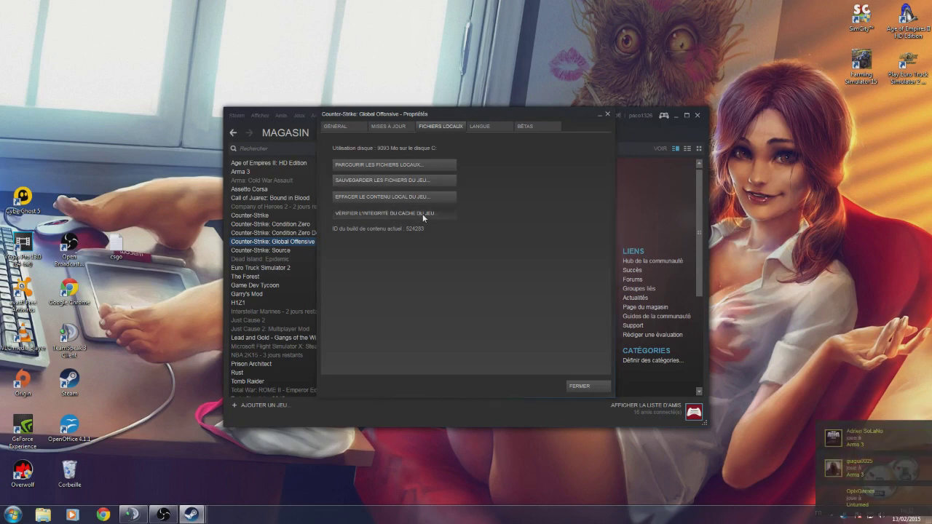
Verify the integrity of the Counter-Strike: Global Offensive game cache, then close the validation and properties windows.
left_click(422, 214)
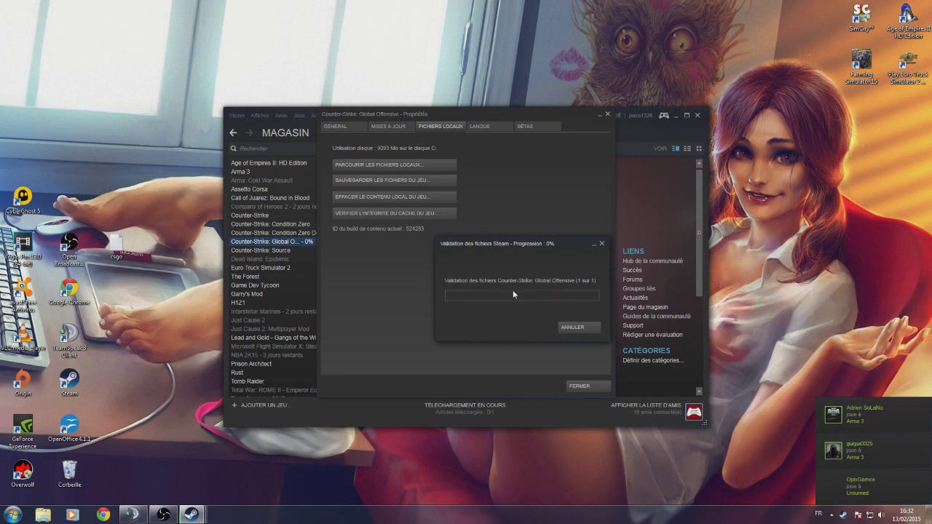
key("Escape")
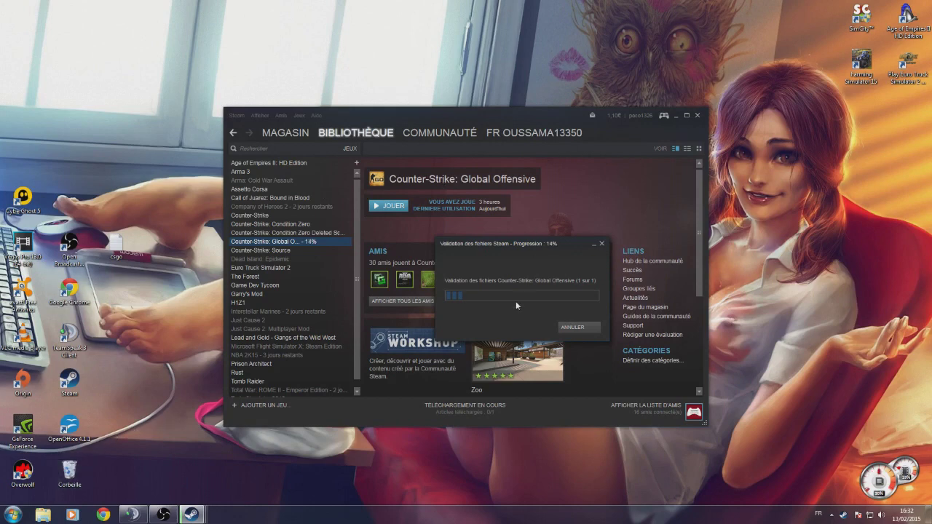
left_click(191, 514)
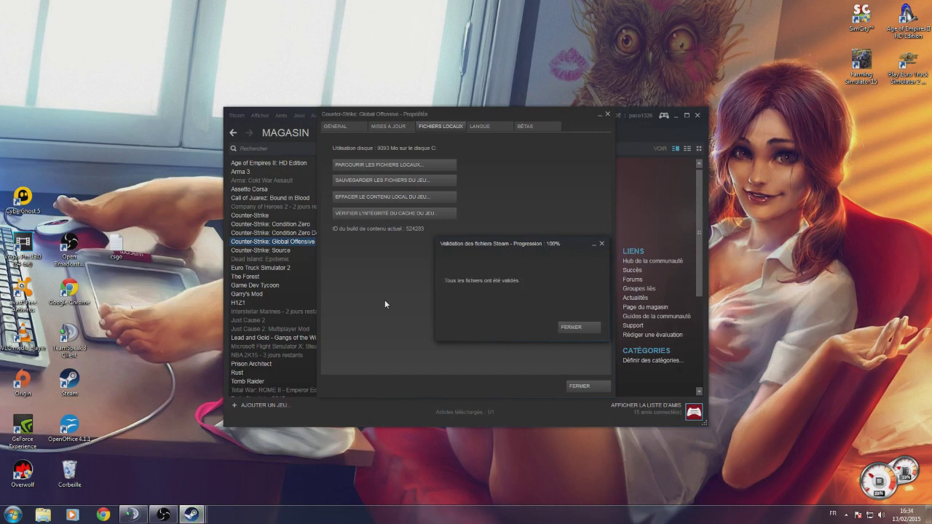
left_click(569, 327)
left_click(607, 115)
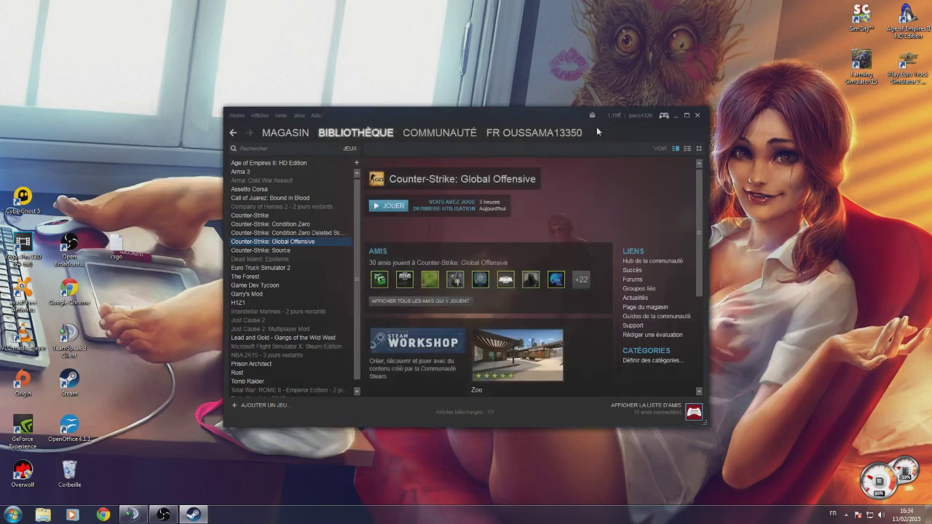